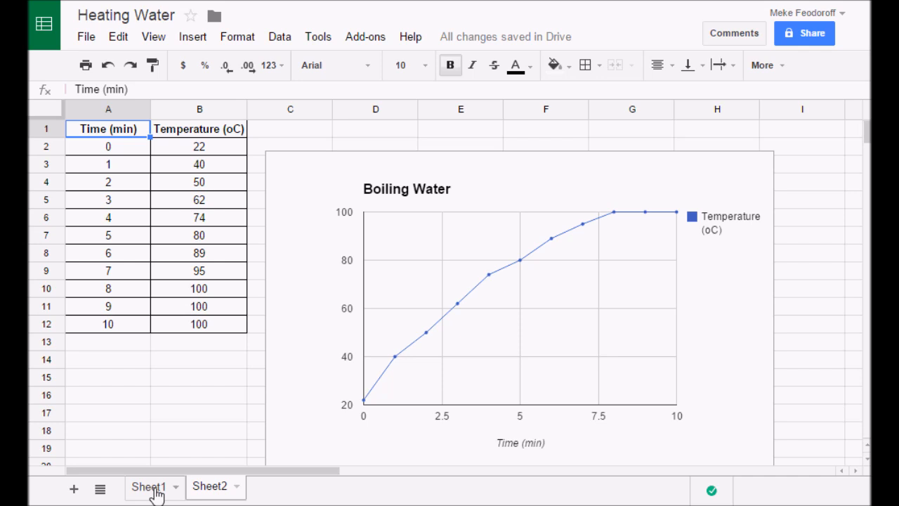
On Sheet1, enter the headers "Time (min)" in A1 and "Temperature (oC)" in B1.
{"action": "left_click", "coordinate": [148, 487]}
{"action": "left_click", "coordinate": [101, 132]}
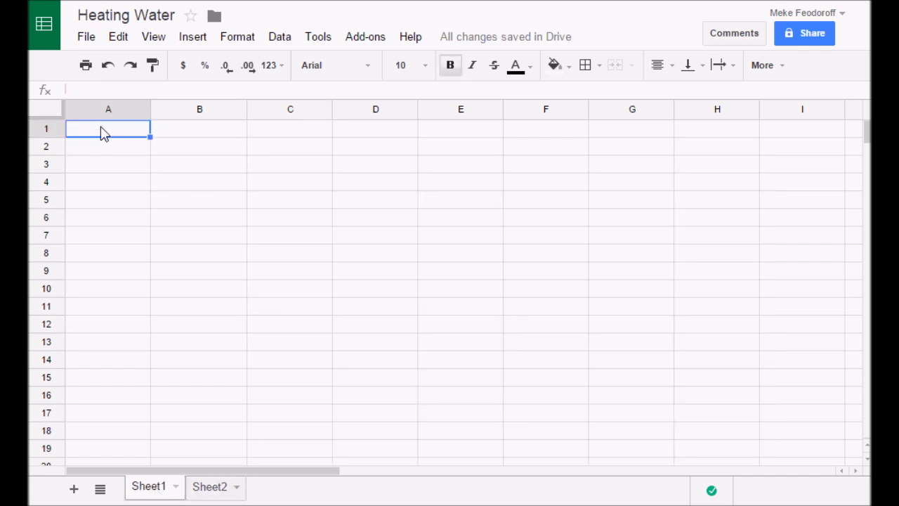
{"action": "type", "text": "Time (min)"}
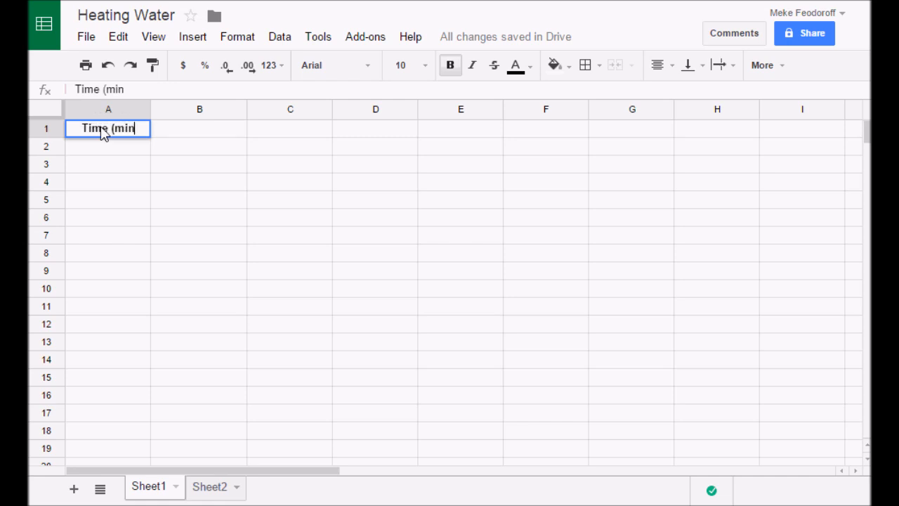
{"action": "left_click", "coordinate": [212, 131]}
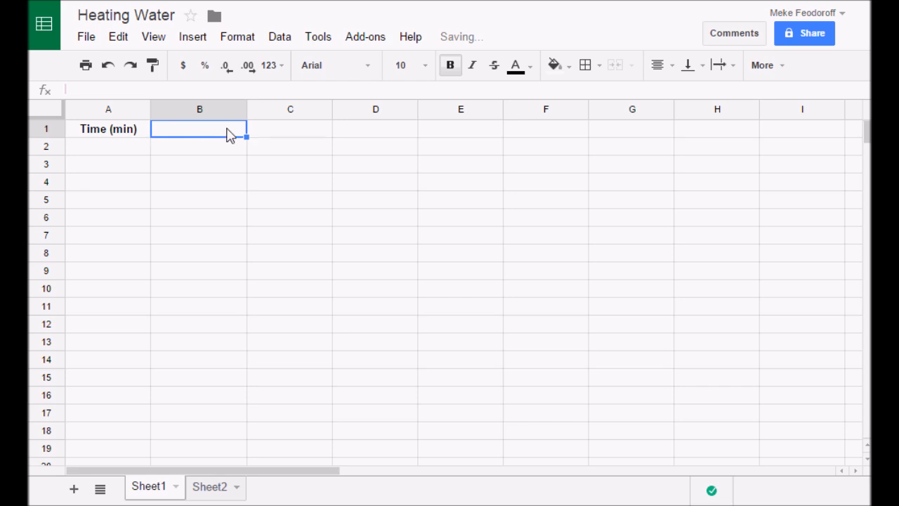
{"action": "type", "text": "Tempera"}
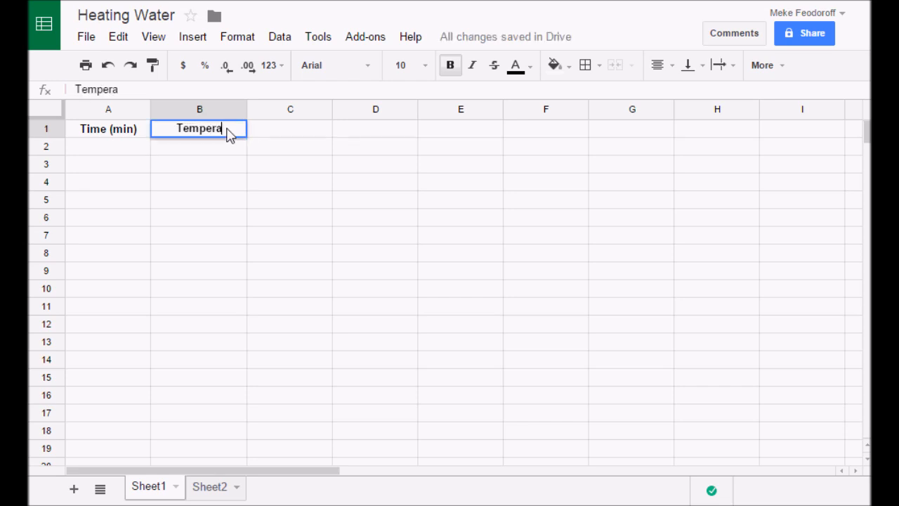
{"action": "type", "text": "ture (oC)"}
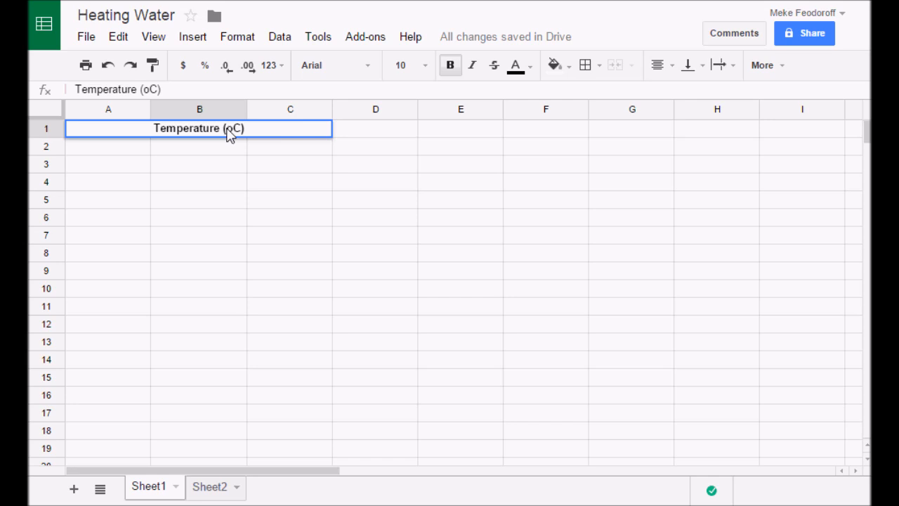
{"action": "key", "text": "Return"}
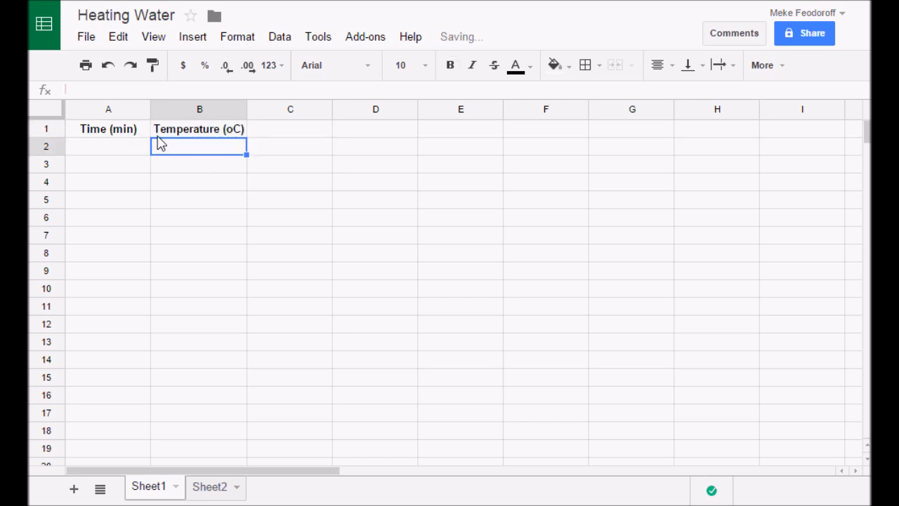
Remove the bold formatting from the header cells A1:B1 and reapply it.
{"action": "left_click", "coordinate": [128, 131]}
{"action": "left_click", "coordinate": [195, 137], "text": "shift"}
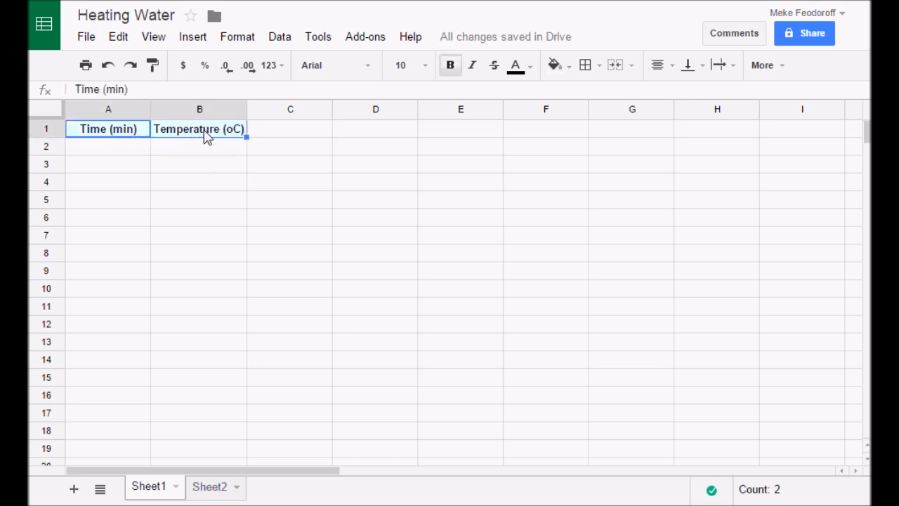
{"action": "left_click", "coordinate": [450, 68]}
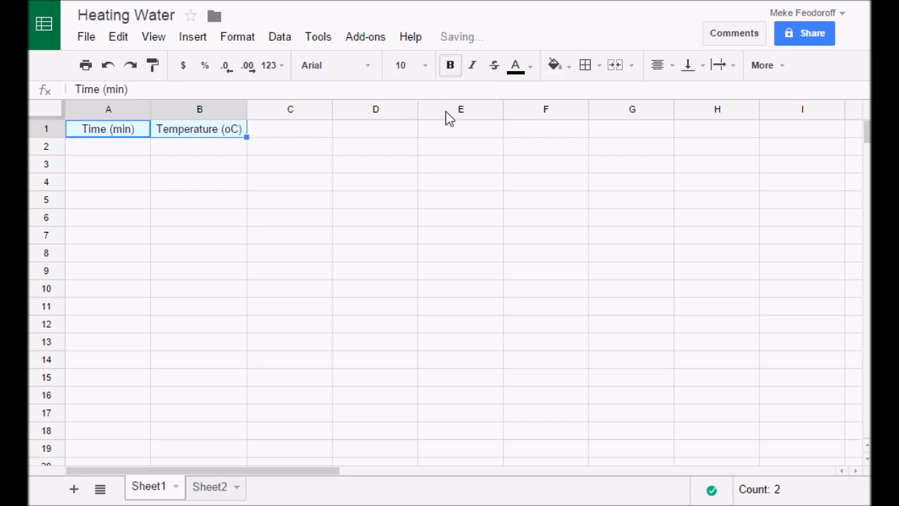
{"action": "left_click", "coordinate": [449, 69]}
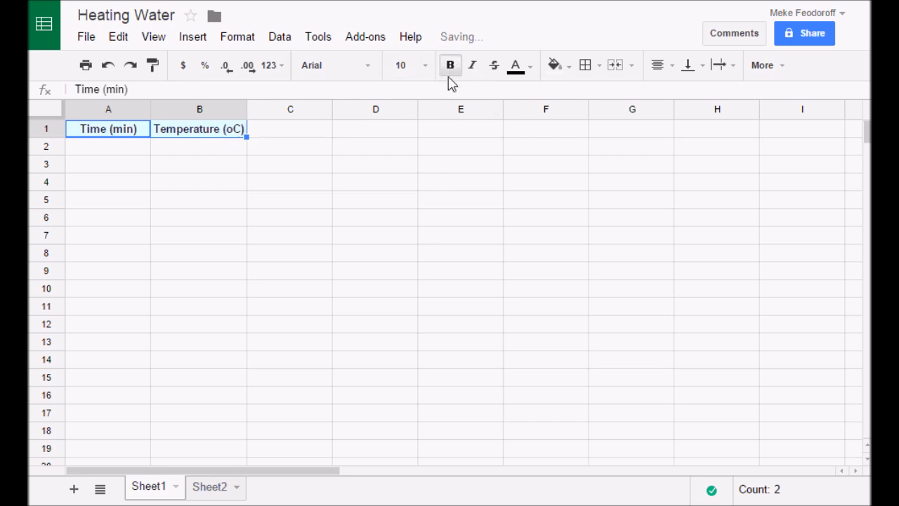
Widen column B slightly to give its temperature header more room.
{"action": "left_click", "coordinate": [209, 151]}
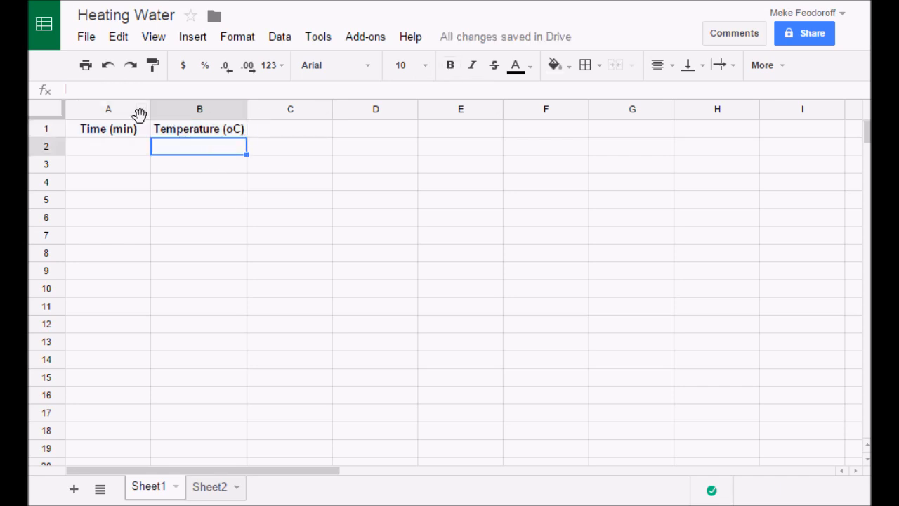
{"action": "left_click_drag", "start_coordinate": [247, 110], "coordinate": [257, 110]}
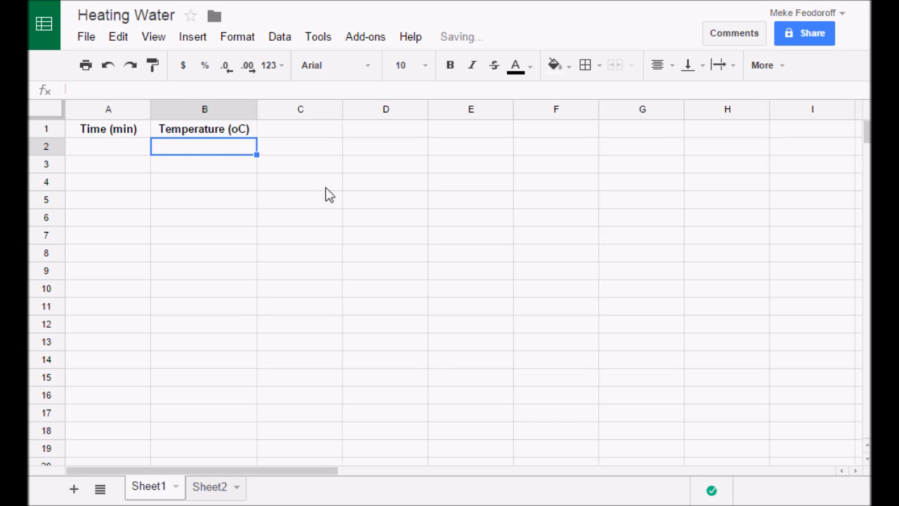
Enter the first two time values, 0 in A2 and 1 in A3.
{"action": "left_click", "coordinate": [124, 150]}
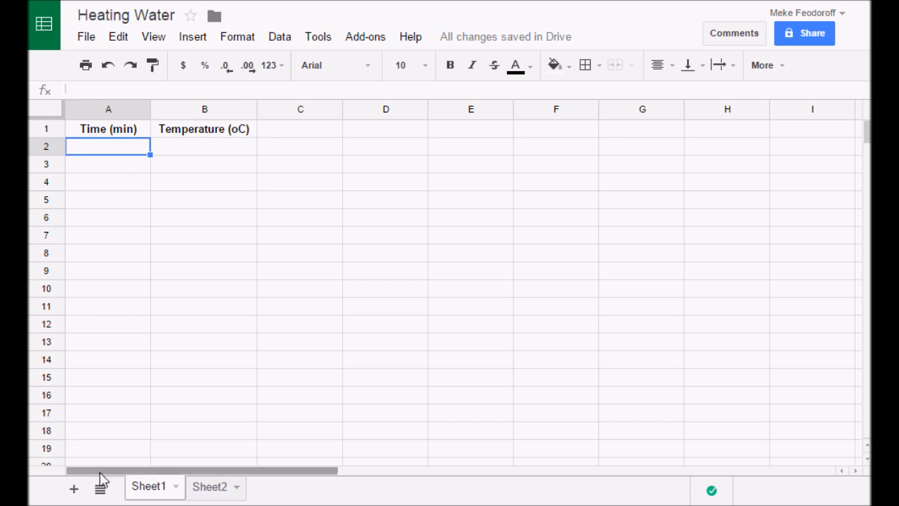
{"action": "type", "text": "0"}
{"action": "key", "text": "Return"}
{"action": "type", "text": "1"}
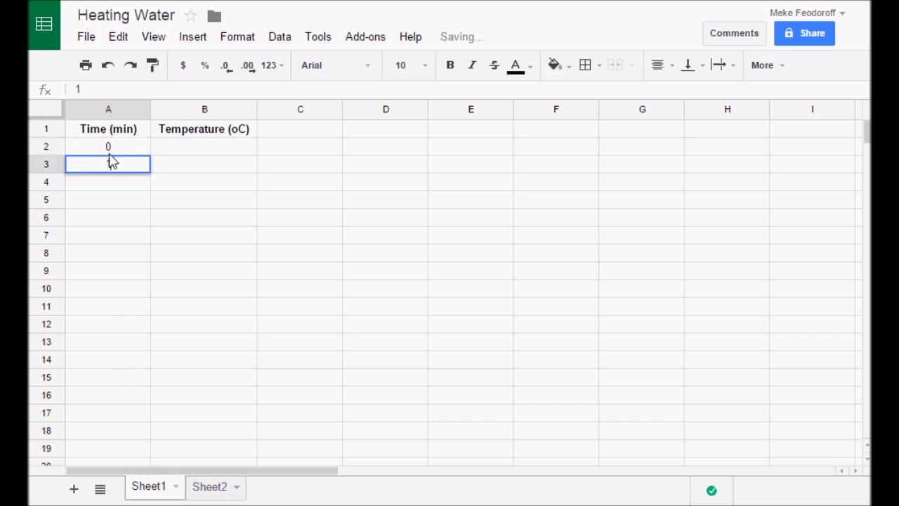
{"action": "key", "text": "Return"}
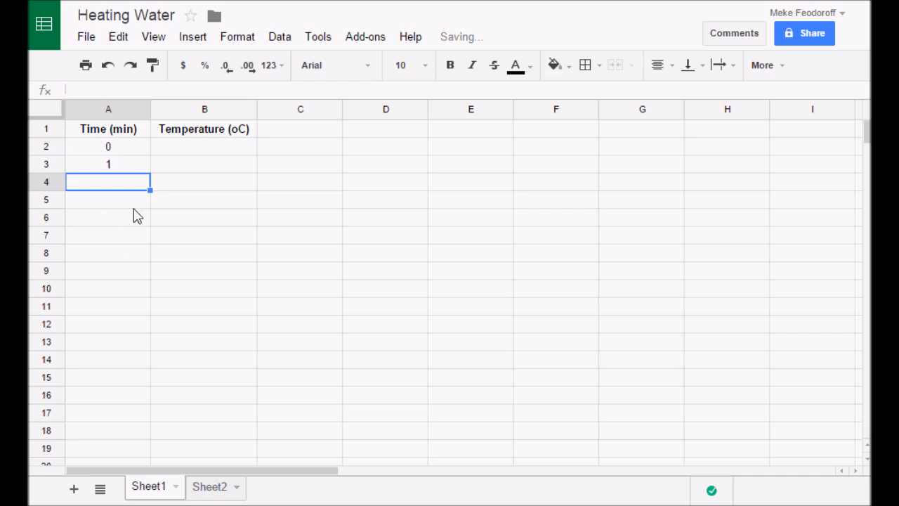
Extend the number series from A2:A3 down to A12 so the times run from 0 to 10.
{"action": "left_click", "coordinate": [130, 153]}
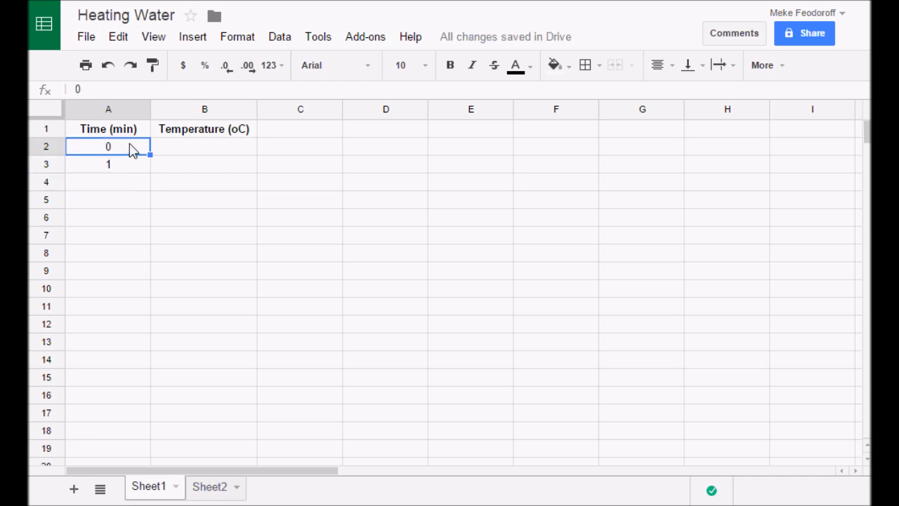
{"action": "left_click_drag", "start_coordinate": [123, 154], "coordinate": [116, 174]}
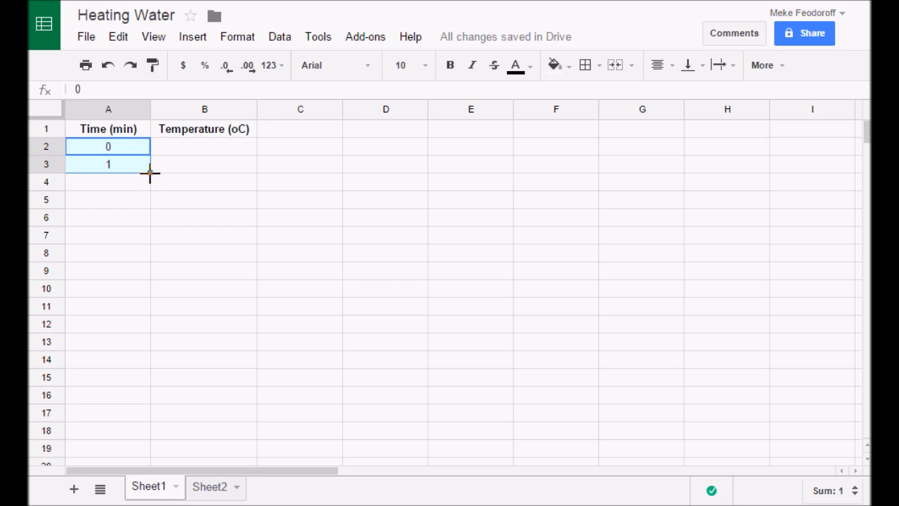
{"action": "left_click_drag", "start_coordinate": [149, 176], "coordinate": [140, 321]}
{"action": "left_click_drag", "start_coordinate": [140, 321], "coordinate": [144, 324]}
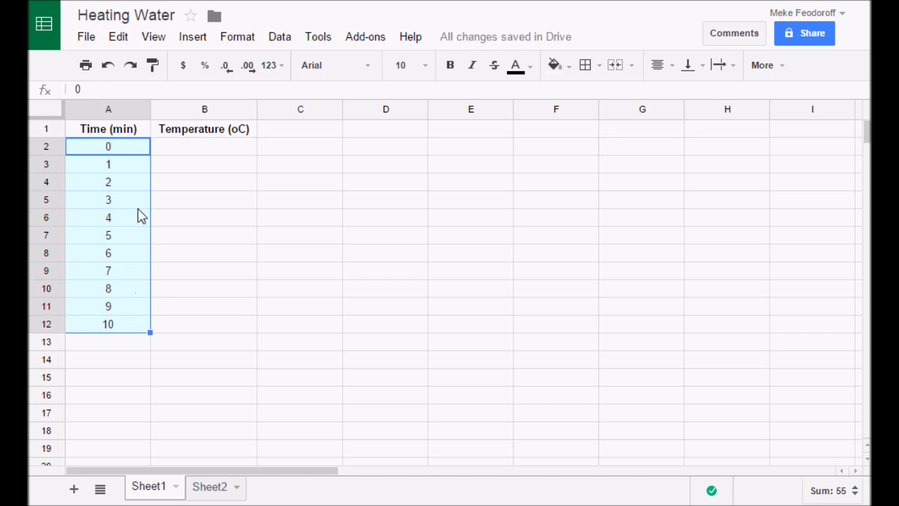
Enter the temperatures 22, 40, 50, 62, 74, 80, 89, 95, 100, 100 and 100 in cells B2 through B12.
{"action": "left_click", "coordinate": [202, 155]}
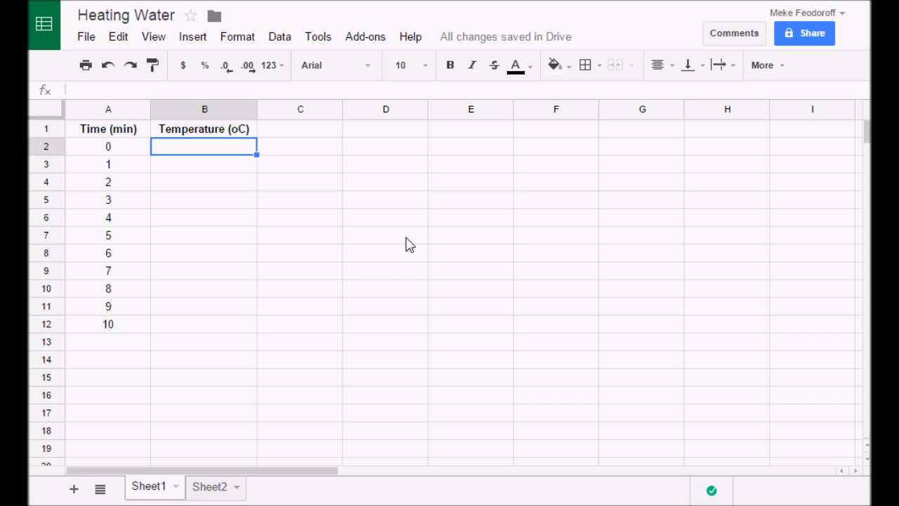
{"action": "type", "text": "22"}
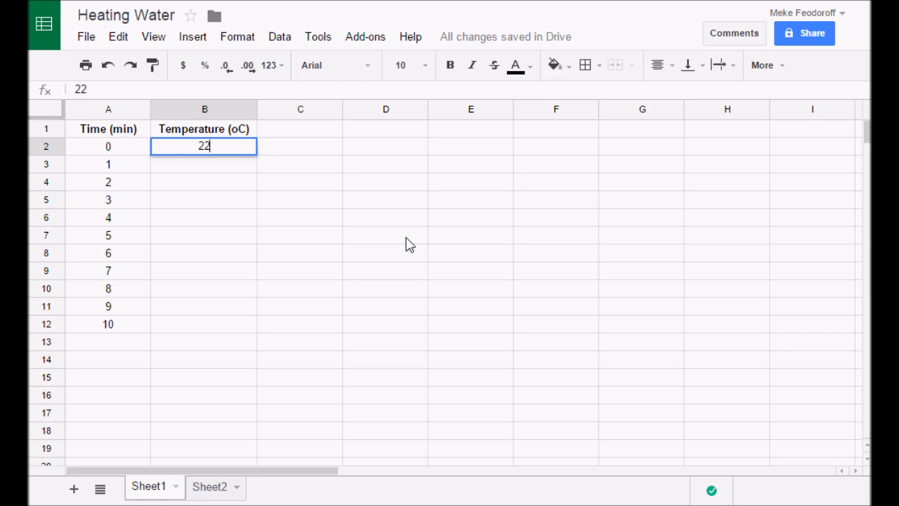
{"action": "key", "text": "Return"}
{"action": "type", "text": "40"}
{"action": "key", "text": "Return"}
{"action": "type", "text": "50"}
{"action": "key", "text": "Return"}
{"action": "type", "text": "62"}
{"action": "key", "text": "Return"}
{"action": "type", "text": "74"}
{"action": "key", "text": "Return"}
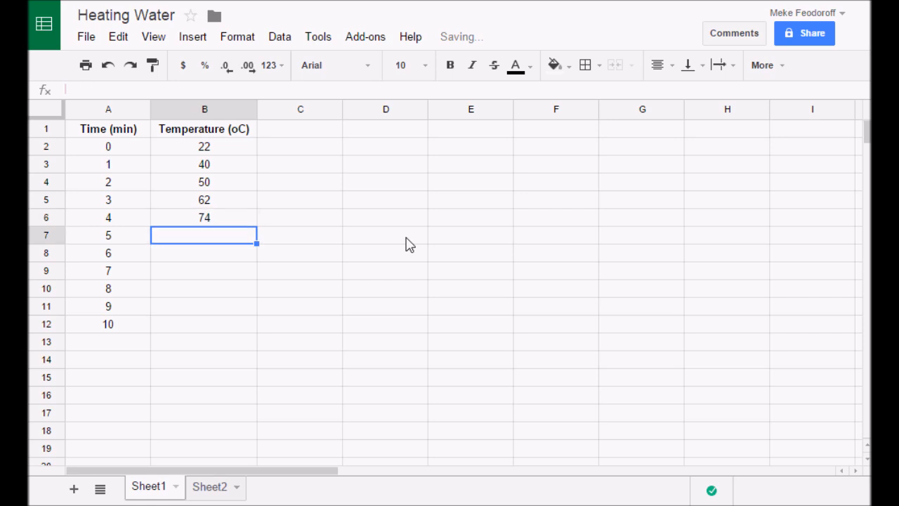
{"action": "type", "text": "80"}
{"action": "key", "text": "Return"}
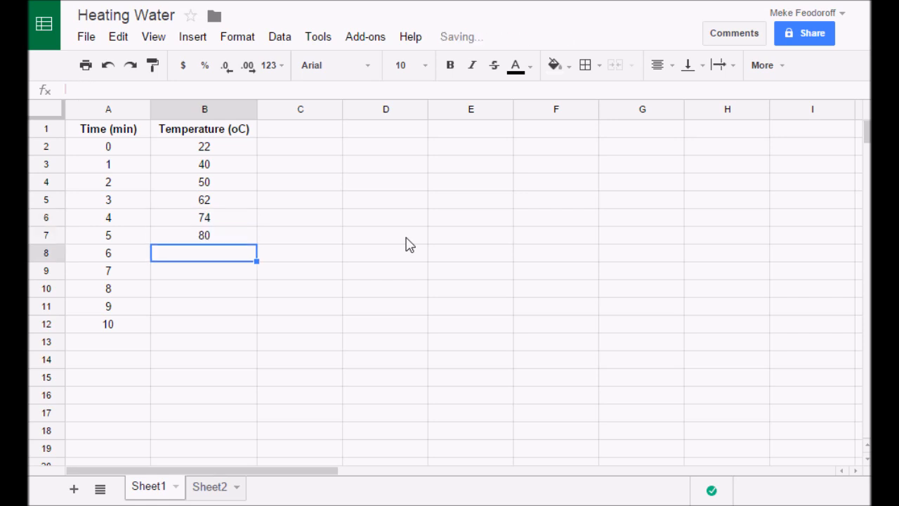
{"action": "type", "text": "89"}
{"action": "key", "text": "Return"}
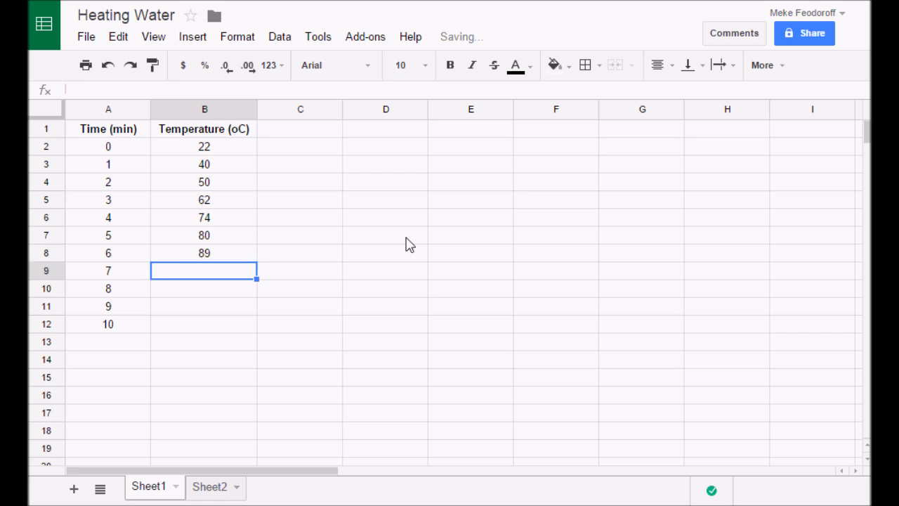
{"action": "type", "text": "95"}
{"action": "key", "text": "Return"}
{"action": "type", "text": "100"}
{"action": "key", "text": "Return"}
{"action": "type", "text": "100"}
{"action": "key", "text": "Return"}
{"action": "type", "text": "100"}
{"action": "left_click", "coordinate": [308, 214]}
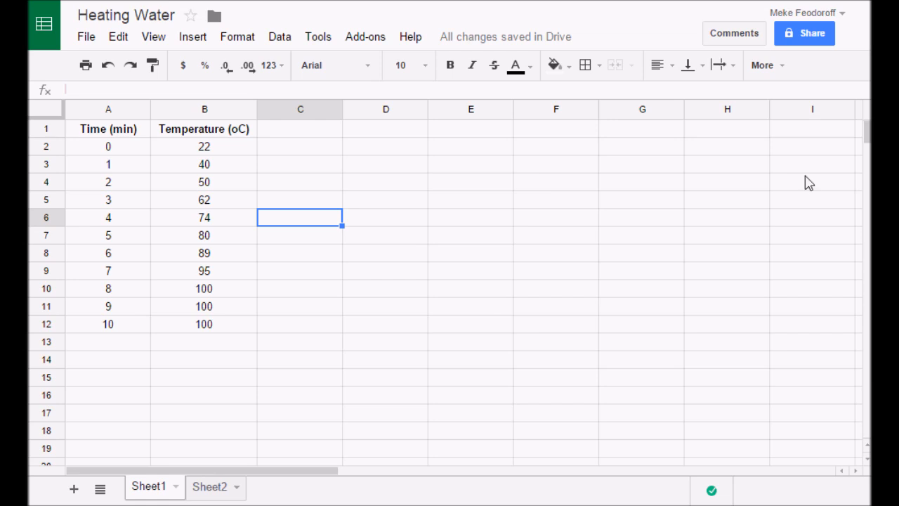
Apply all borders to the data table in A1:B12 and deselect it.
{"action": "left_click_drag", "start_coordinate": [108, 134], "coordinate": [214, 330]}
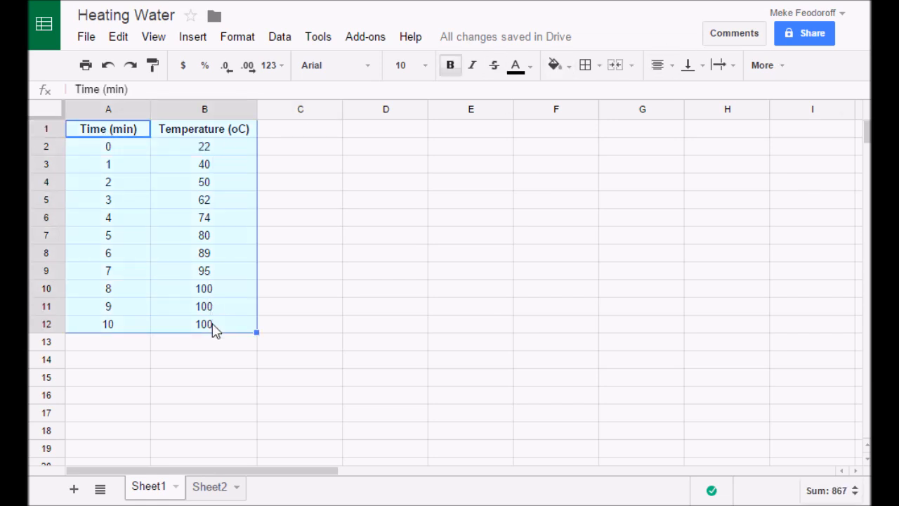
{"action": "left_click", "coordinate": [599, 65]}
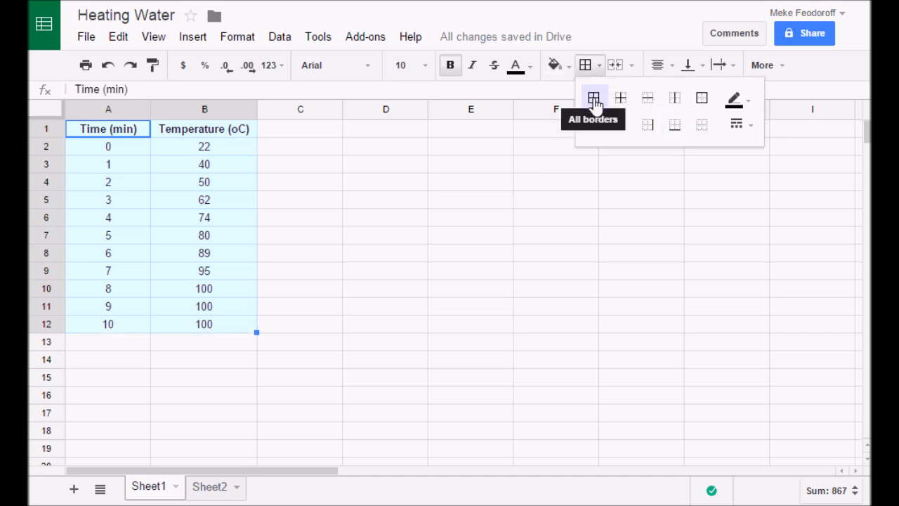
{"action": "left_click", "coordinate": [593, 99]}
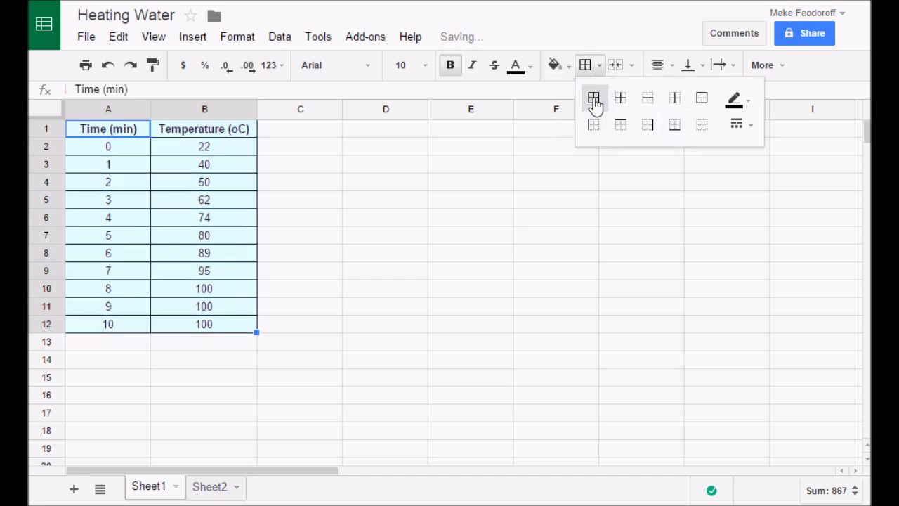
{"action": "left_click", "coordinate": [385, 186]}
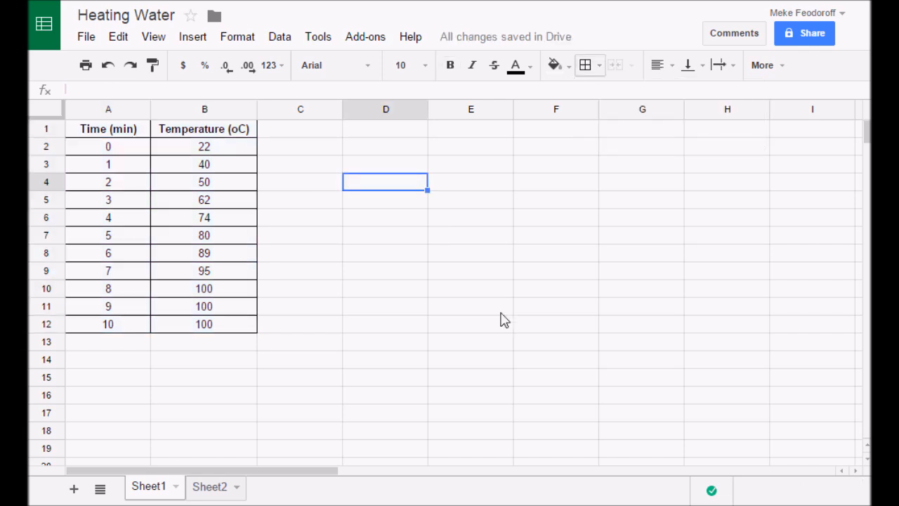
{"action": "left_click", "coordinate": [383, 132]}
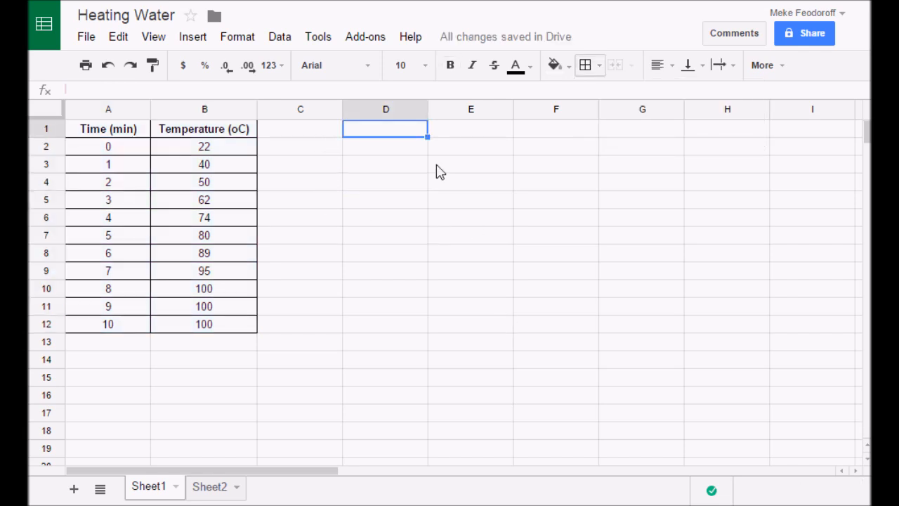
Start a new chart from the time and temperature table in A1:B12, including the headers.
{"action": "left_click_drag", "start_coordinate": [105, 134], "coordinate": [218, 330]}
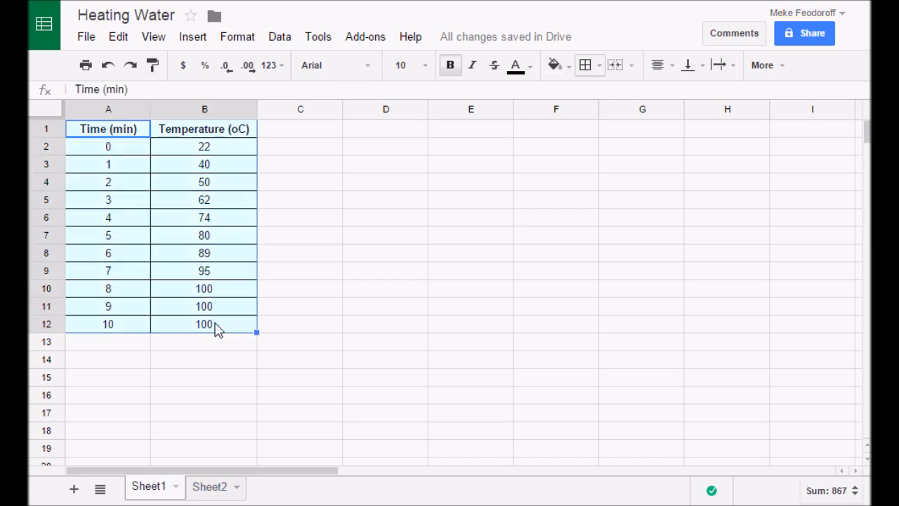
{"action": "left_click", "coordinate": [207, 39]}
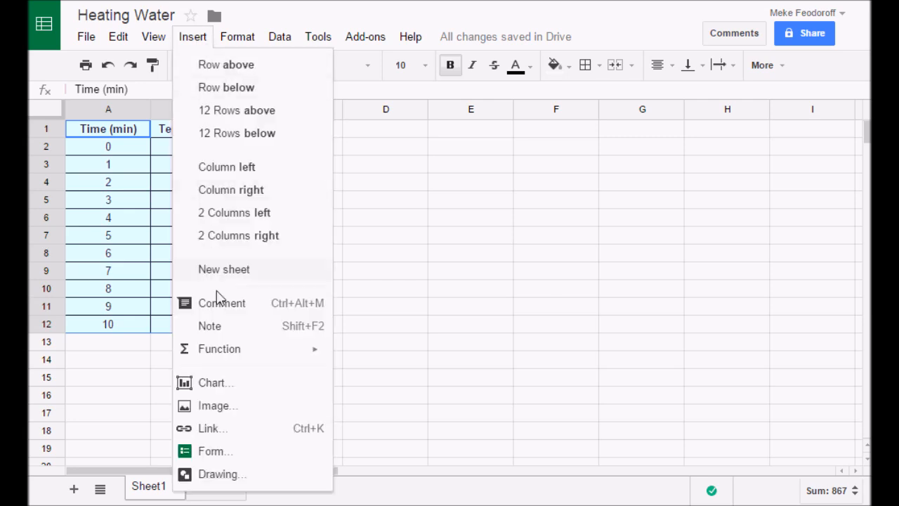
{"action": "left_click", "coordinate": [231, 389]}
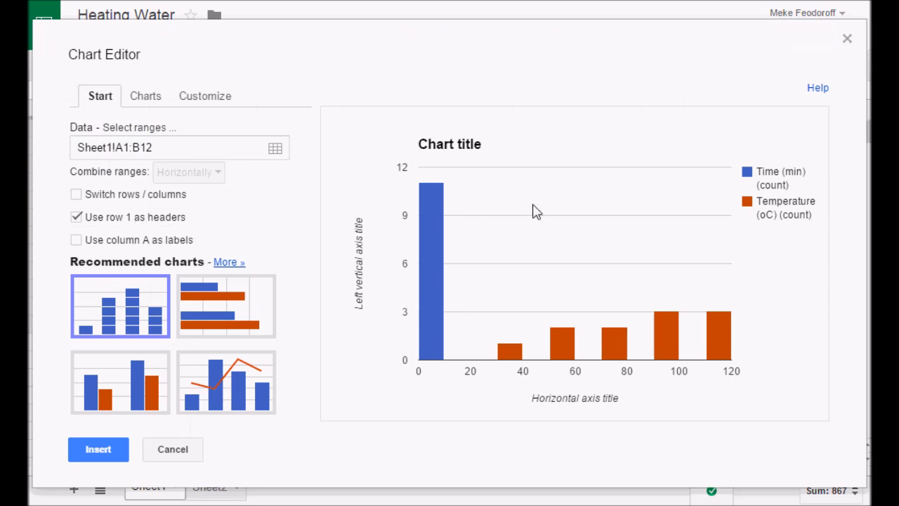
Change the chart type to the standard line chart.
{"action": "mouse_move", "coordinate": [435, 194]}
{"action": "left_click", "coordinate": [152, 104]}
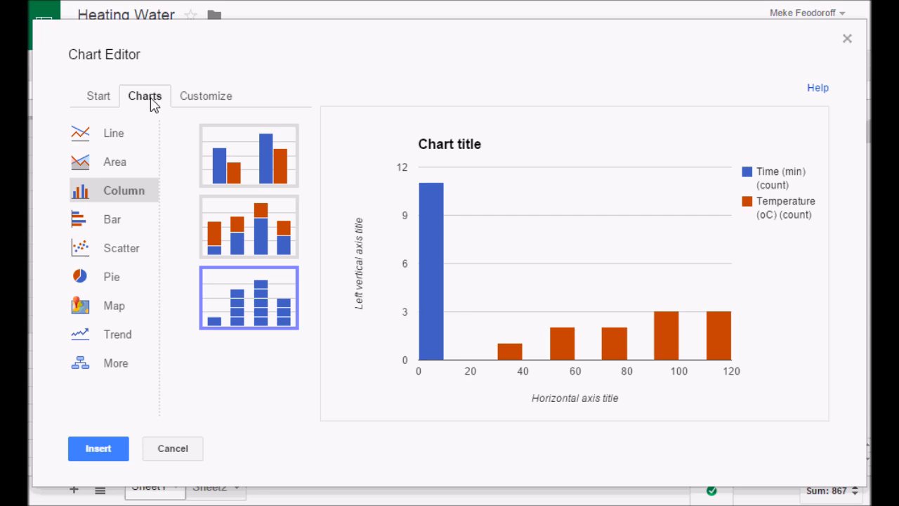
{"action": "left_click", "coordinate": [124, 144]}
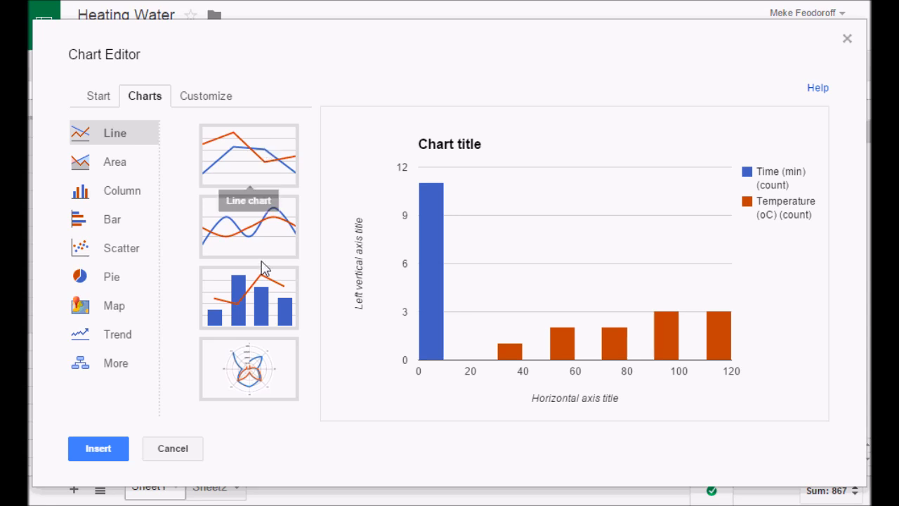
{"action": "left_click", "coordinate": [266, 169]}
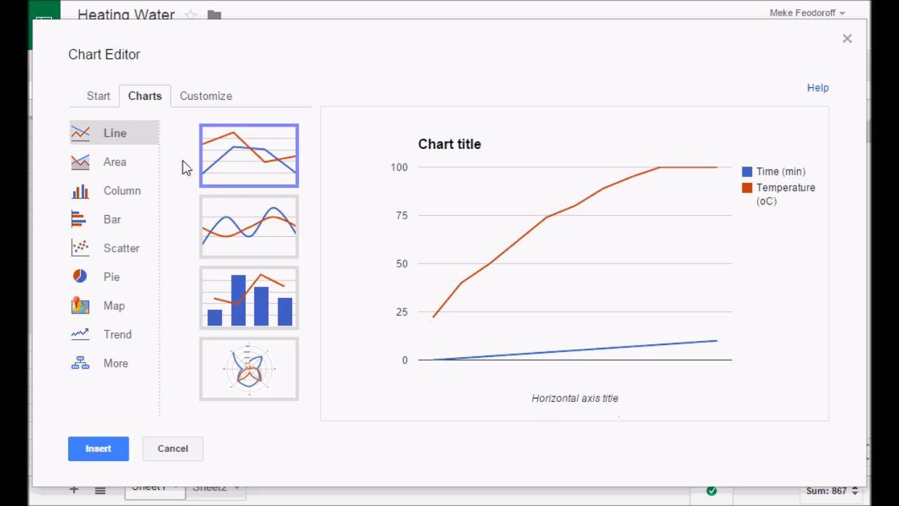
Use column A as labels for the chart data and keep row 1 as headers.
{"action": "left_click", "coordinate": [97, 105]}
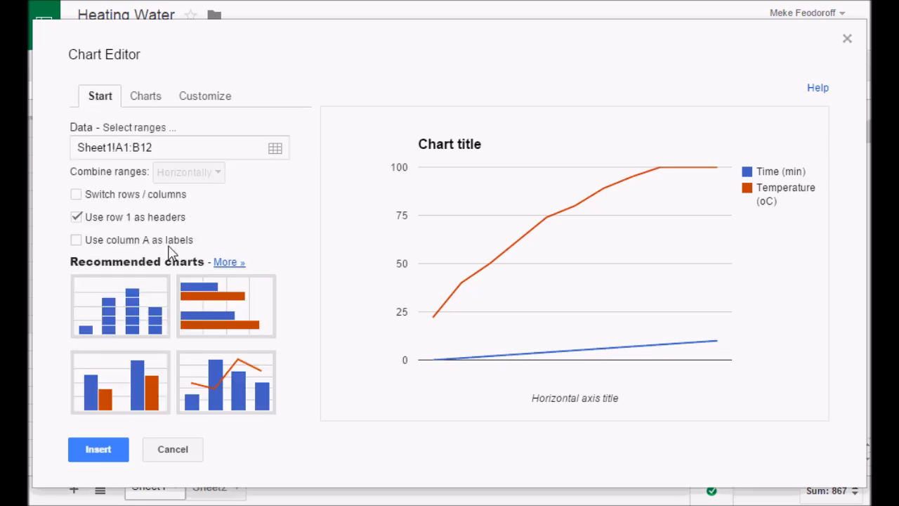
{"action": "left_click", "coordinate": [76, 241]}
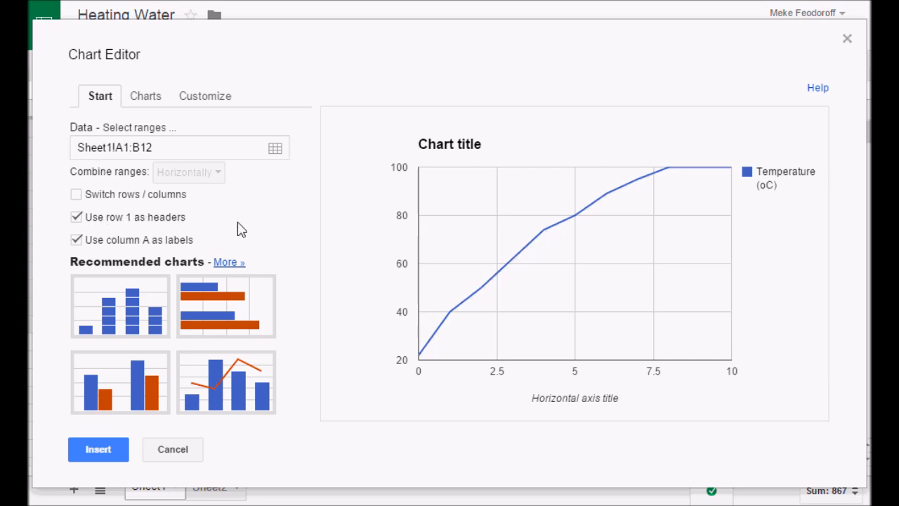
{"action": "left_click", "coordinate": [76, 217]}
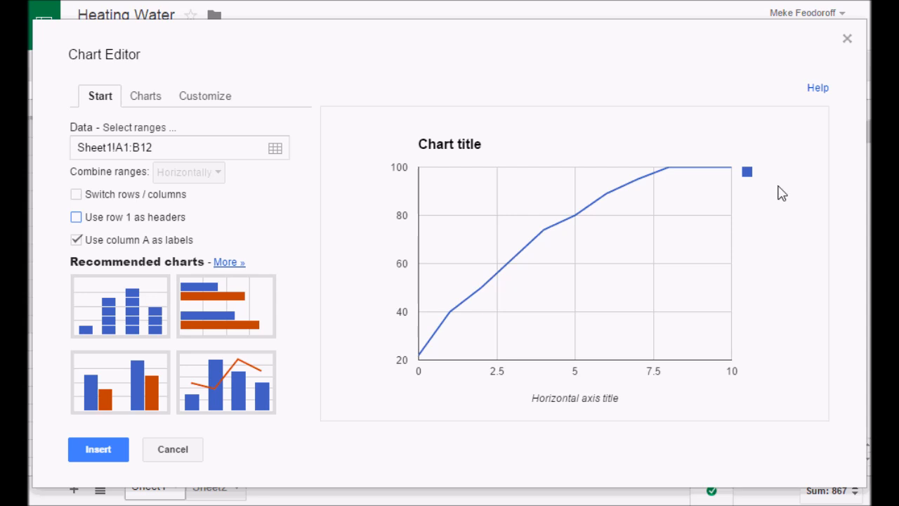
{"action": "left_click", "coordinate": [76, 218]}
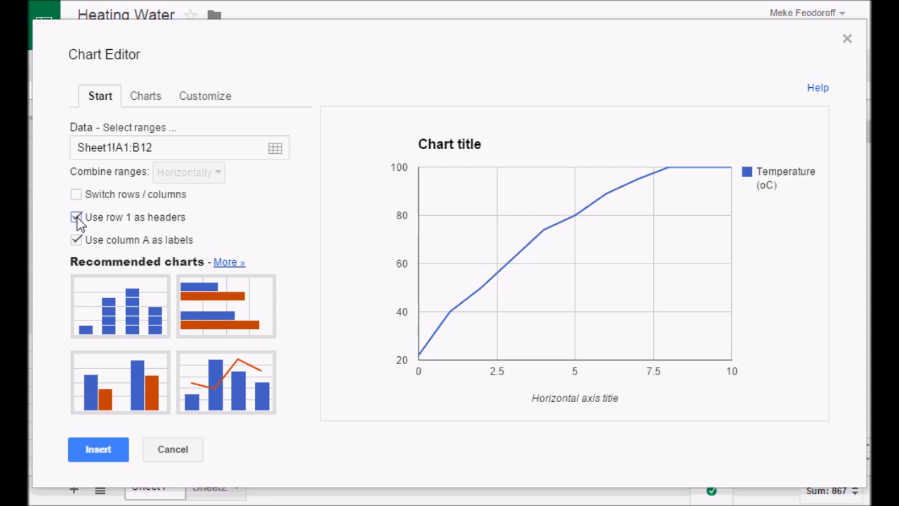
{"action": "left_click", "coordinate": [150, 102]}
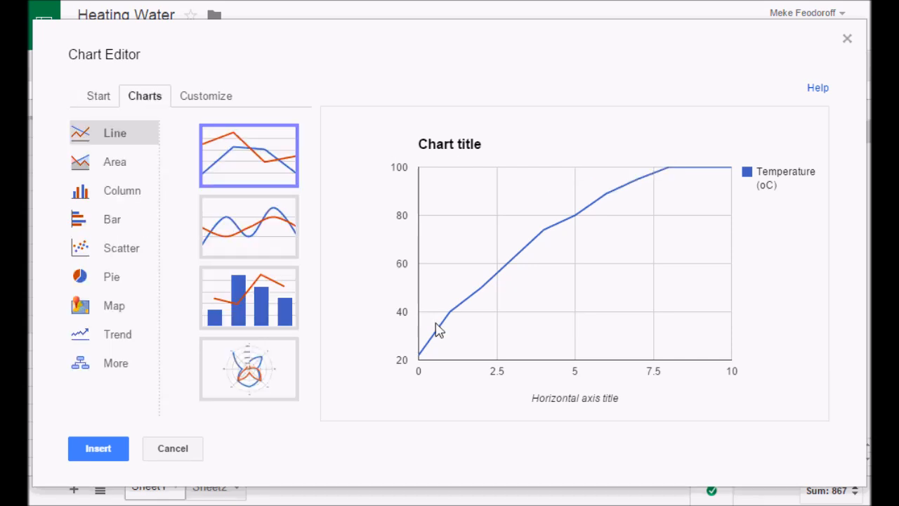
Set the chart title to "Heating Water".
{"action": "left_click", "coordinate": [214, 101]}
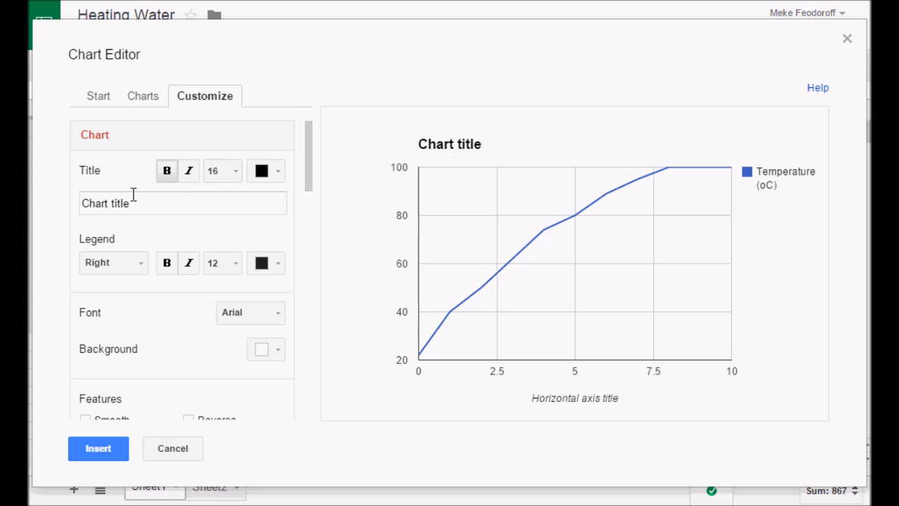
{"action": "left_click_drag", "start_coordinate": [135, 205], "coordinate": [85, 202]}
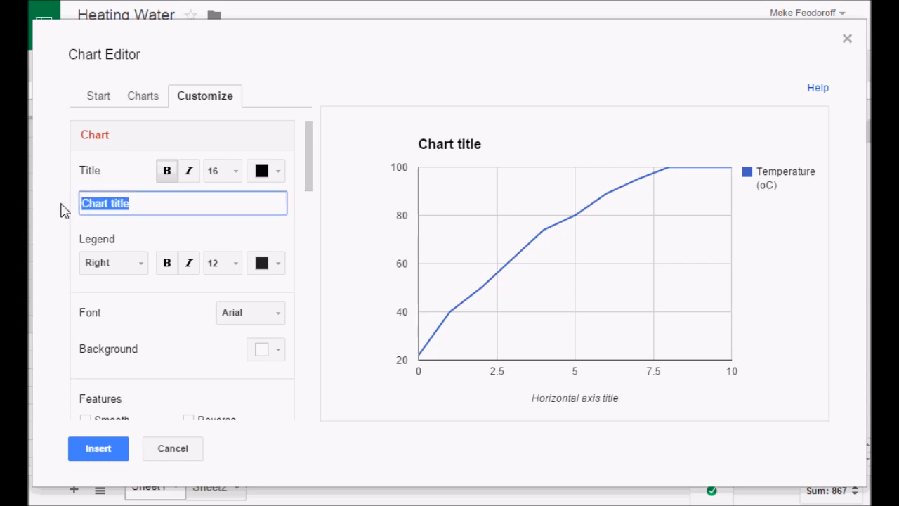
{"action": "type", "text": "Heating Water"}
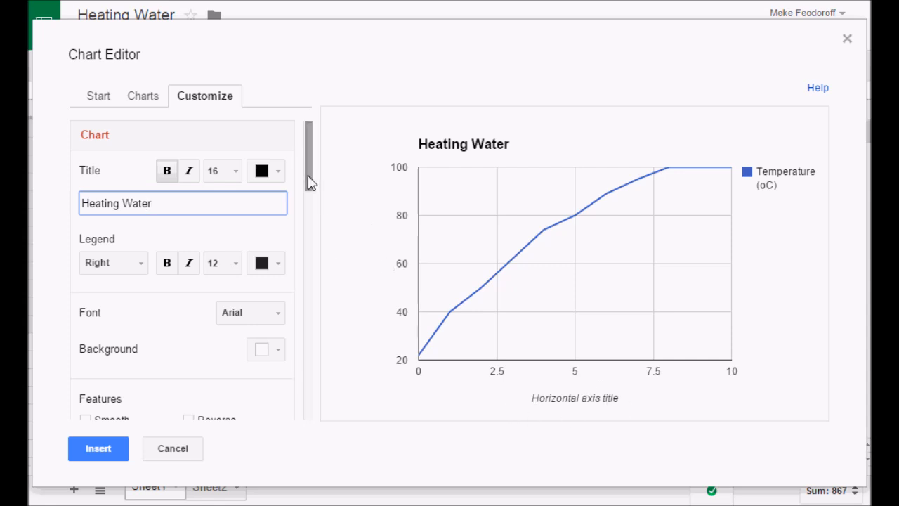
Set the horizontal axis title to "Time (min)".
{"action": "left_click_drag", "start_coordinate": [309, 185], "coordinate": [304, 265]}
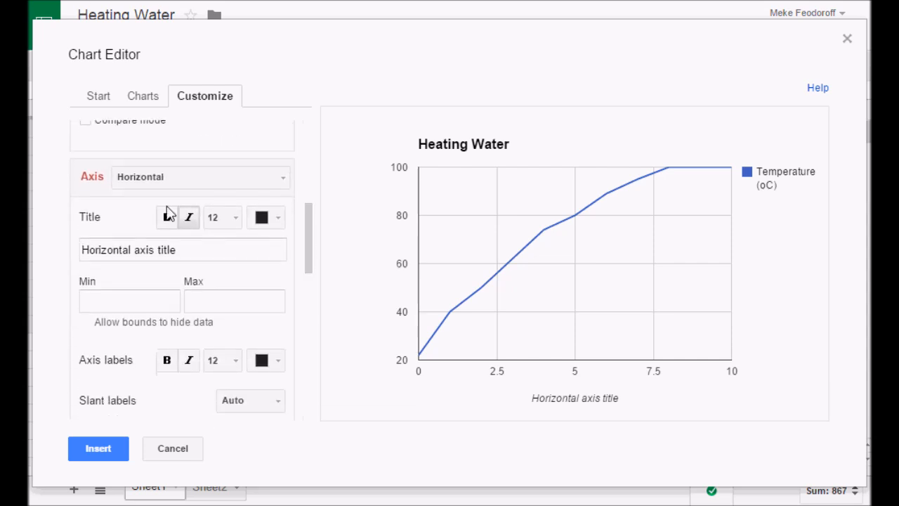
{"action": "left_click", "coordinate": [180, 250]}
{"action": "left_click_drag", "start_coordinate": [179, 250], "coordinate": [87, 250]}
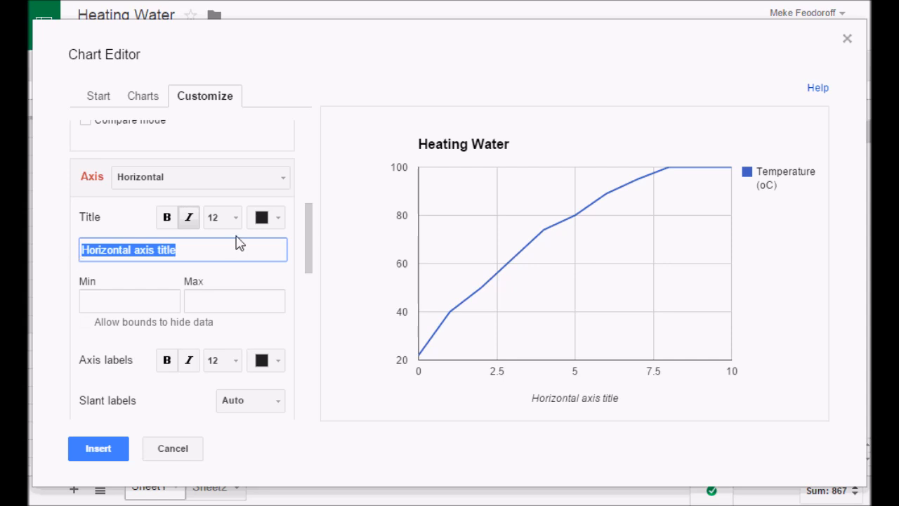
{"action": "type", "text": "Time (min"}
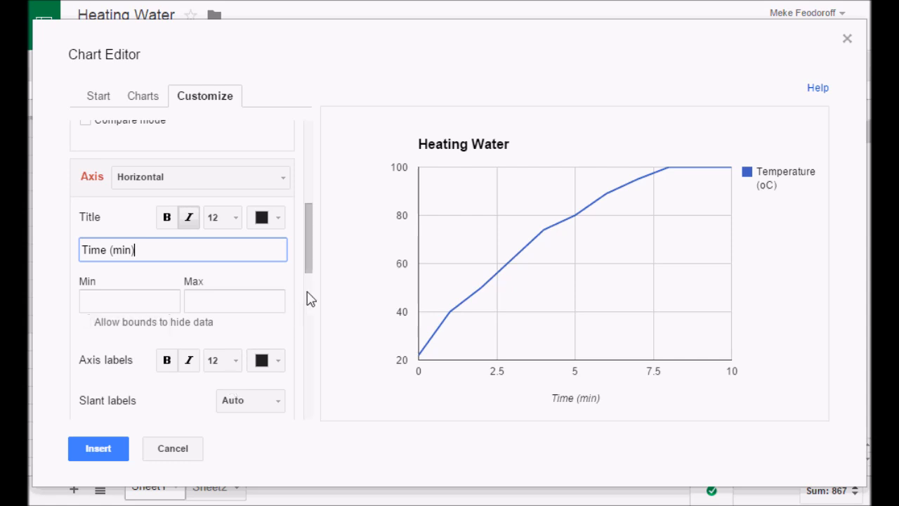
Try 2 major gridlines on the horizontal axis, and set the major gridlines to Auto instead.
{"action": "left_click_drag", "start_coordinate": [311, 260], "coordinate": [311, 316]}
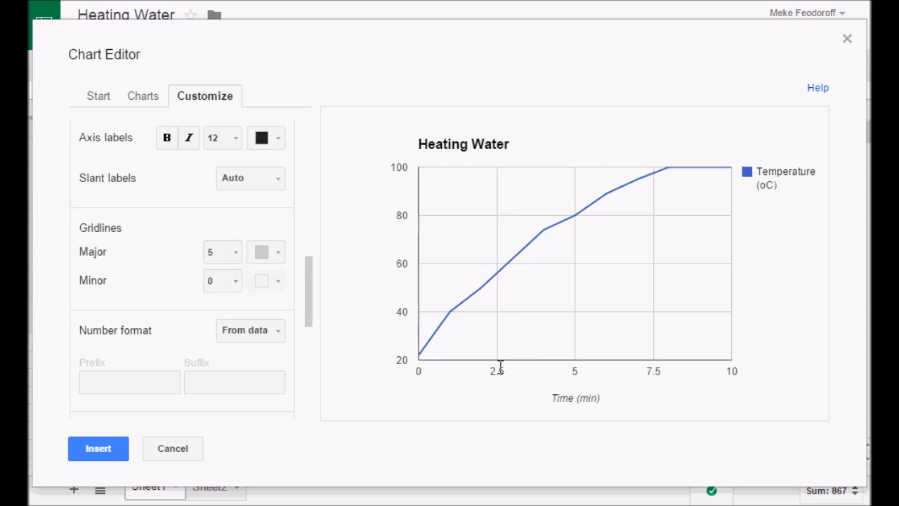
{"action": "left_click", "coordinate": [236, 257]}
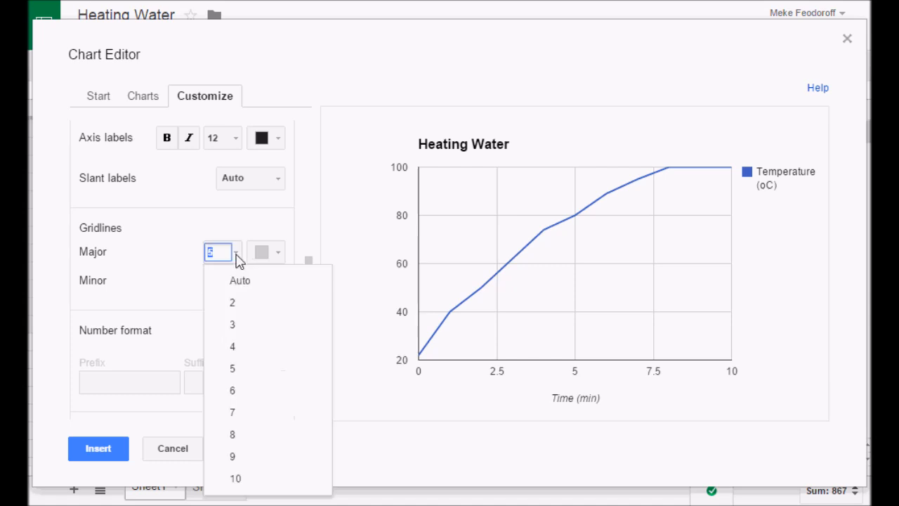
{"action": "left_click", "coordinate": [237, 310]}
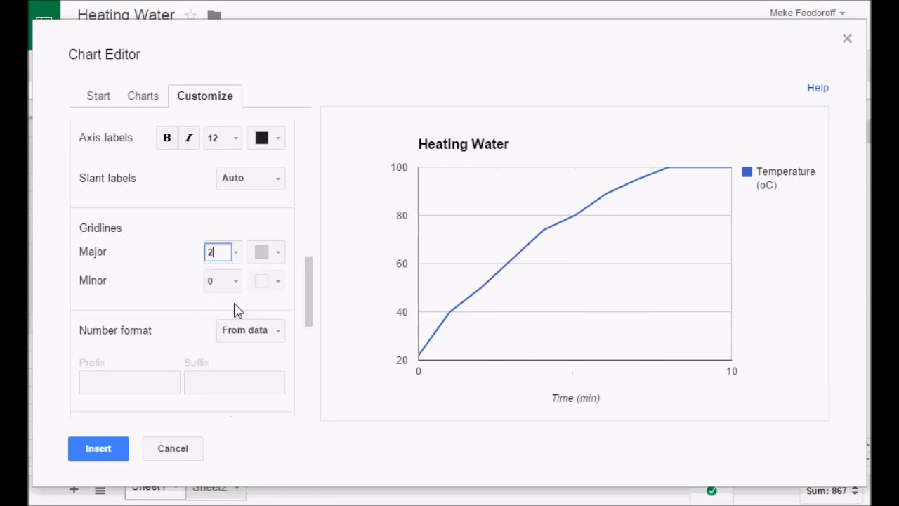
{"action": "left_click", "coordinate": [236, 253]}
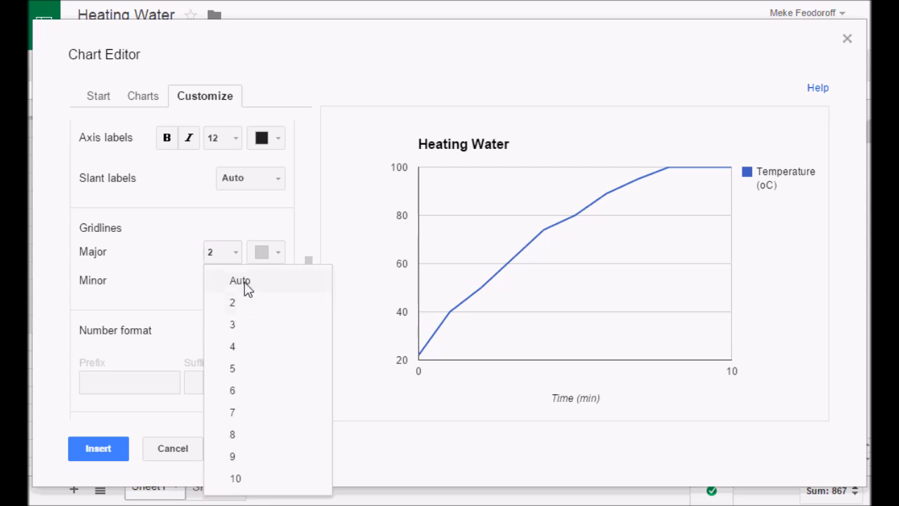
{"action": "left_click", "coordinate": [244, 282]}
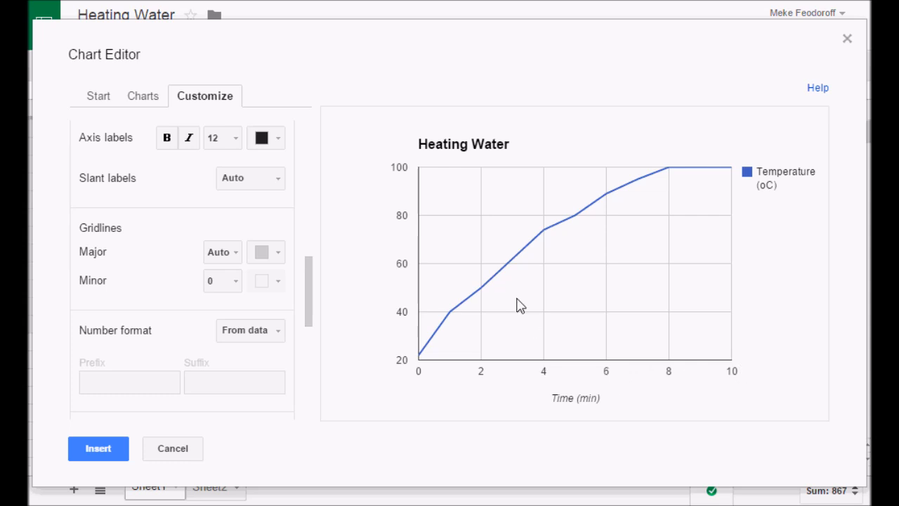
Try 2 minor gridlines on the horizontal axis and set the minor count back to 0.
{"action": "left_click", "coordinate": [214, 280]}
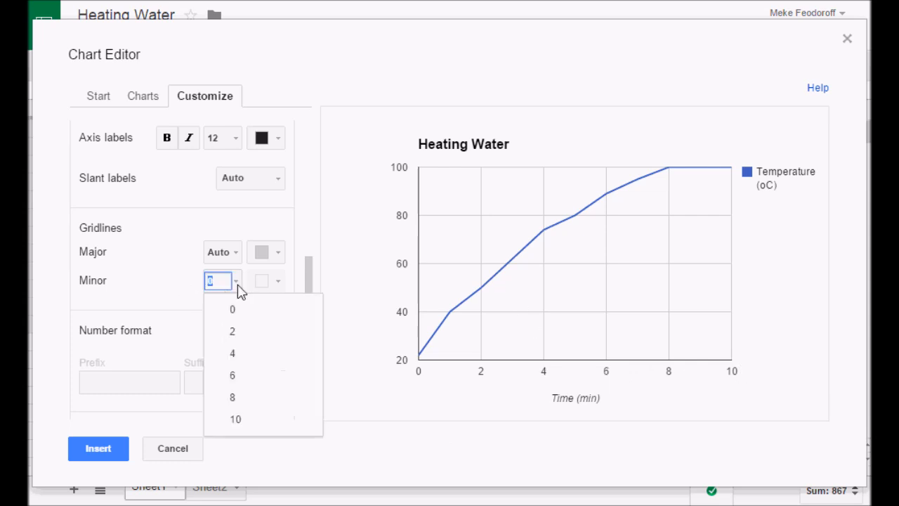
{"action": "left_click", "coordinate": [233, 309]}
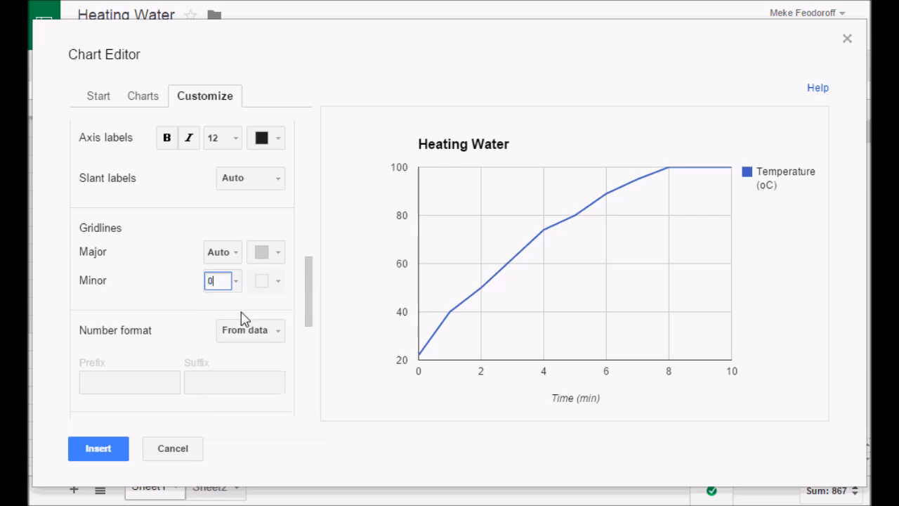
{"action": "left_click", "coordinate": [238, 284]}
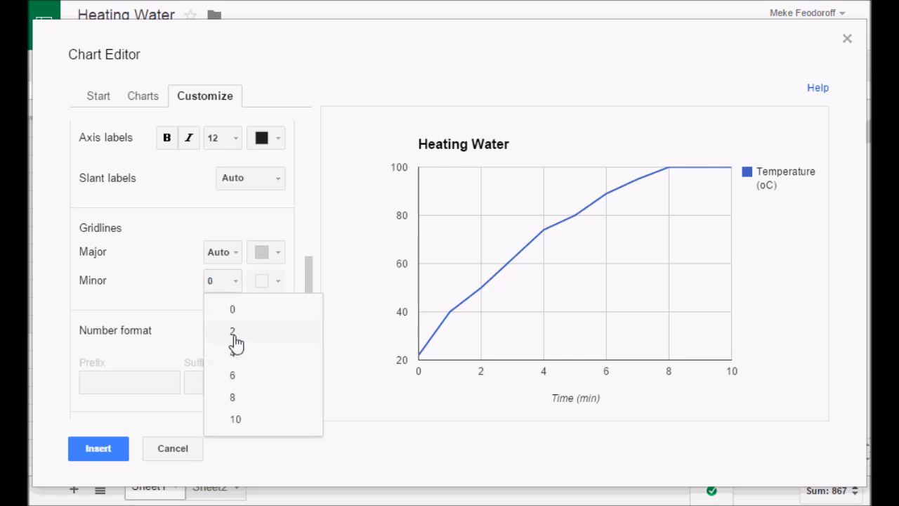
{"action": "left_click", "coordinate": [234, 331]}
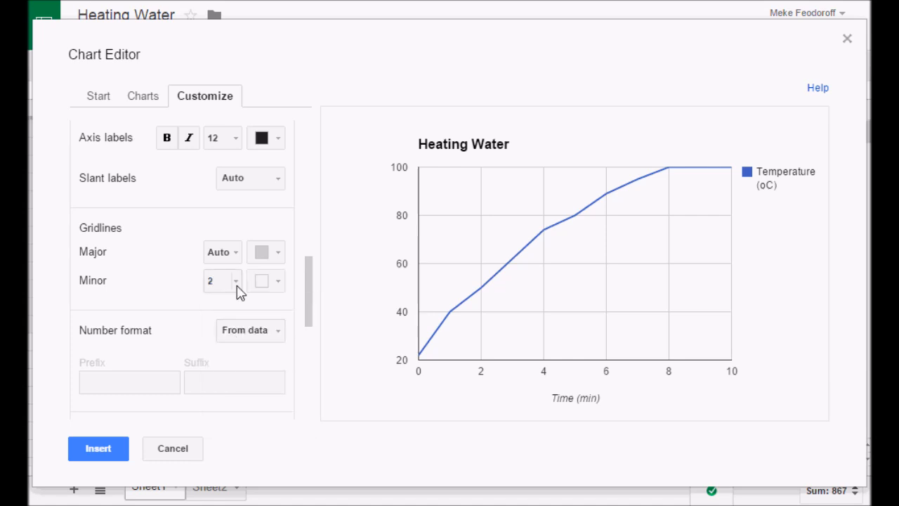
{"action": "left_click", "coordinate": [237, 284]}
{"action": "left_click", "coordinate": [234, 314]}
Format the Temperature (oC) series with a line thickness of 1px and a point size of 2px.
{"action": "left_click_drag", "start_coordinate": [309, 305], "coordinate": [300, 382]}
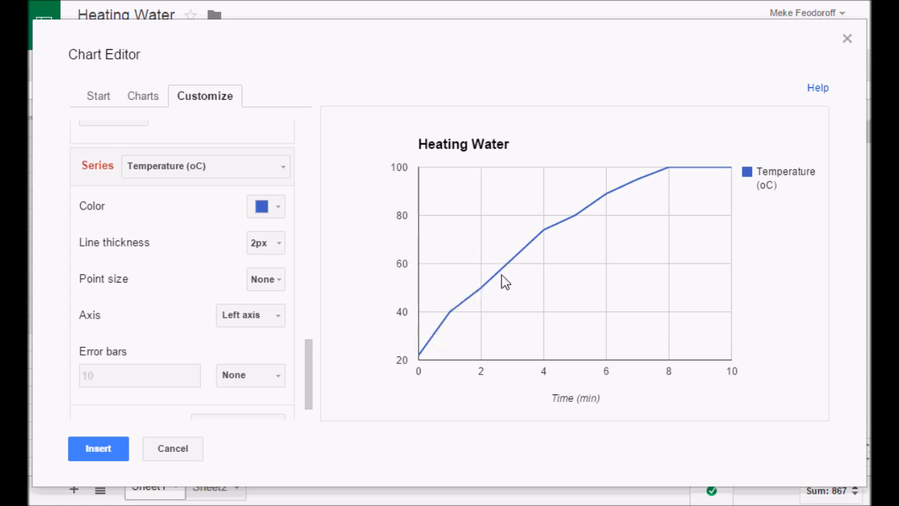
{"action": "left_click", "coordinate": [268, 243]}
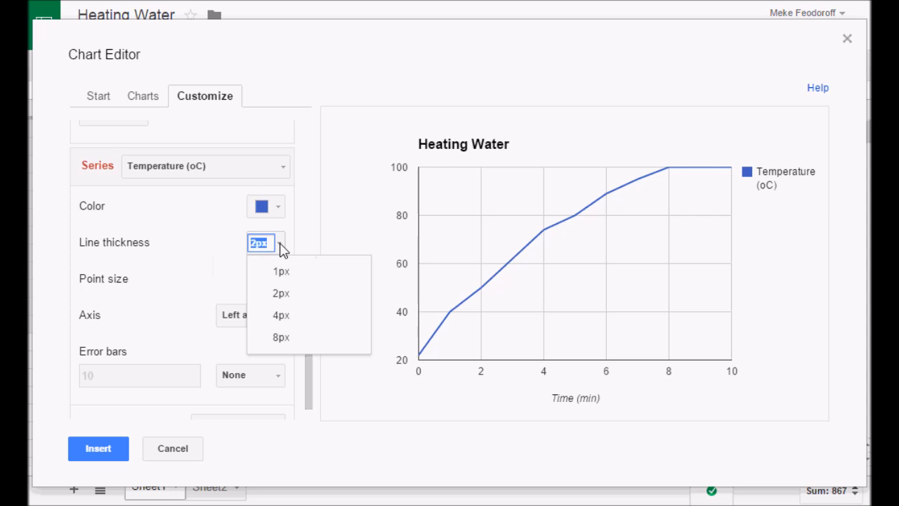
{"action": "left_click", "coordinate": [281, 273]}
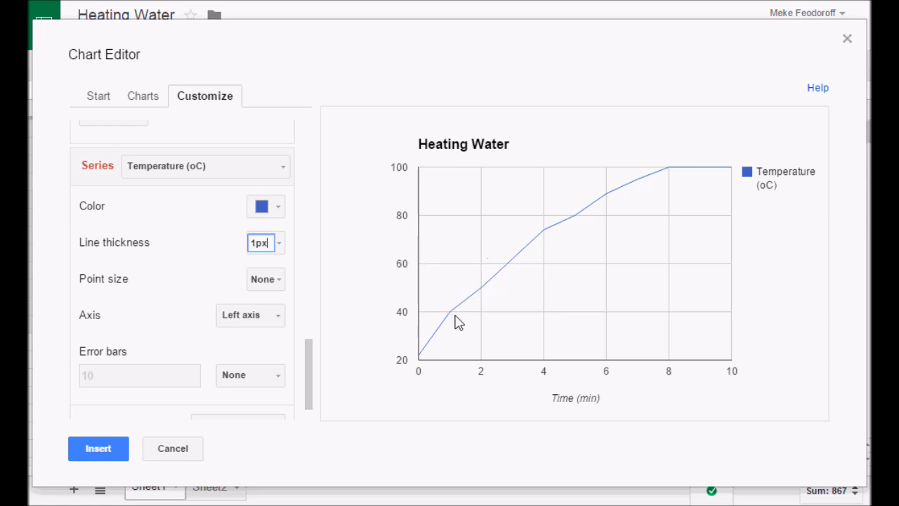
{"action": "mouse_move", "coordinate": [483, 288]}
{"action": "left_click", "coordinate": [280, 281]}
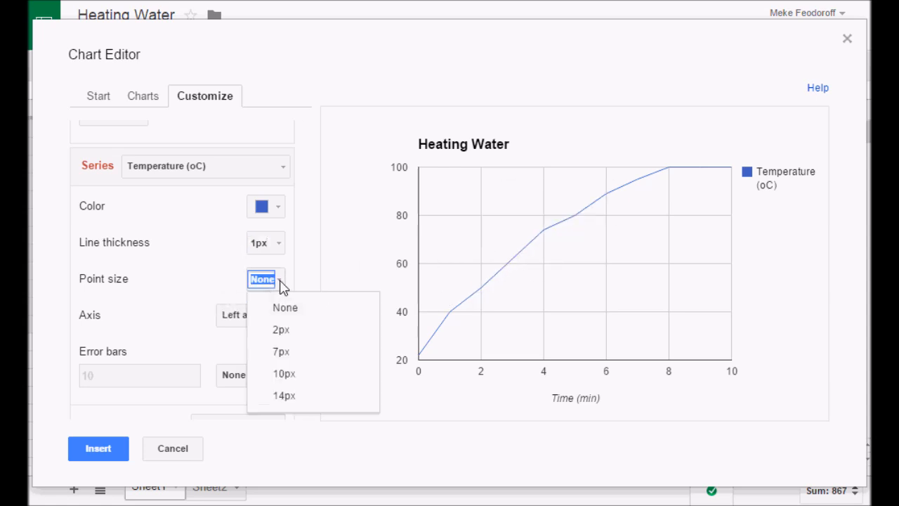
{"action": "left_click", "coordinate": [288, 334]}
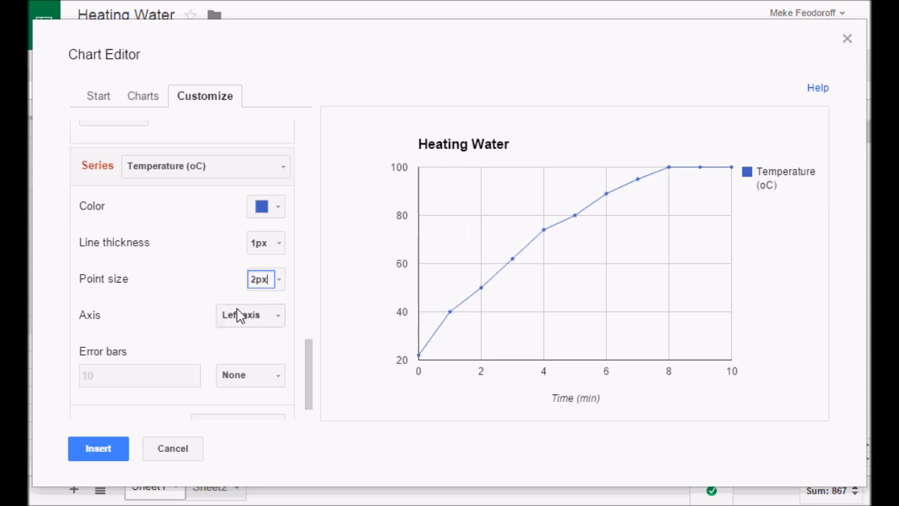
Insert the finished chart into the sheet and move it beside the data table, starting in column C.
{"action": "left_click_drag", "start_coordinate": [311, 379], "coordinate": [312, 411]}
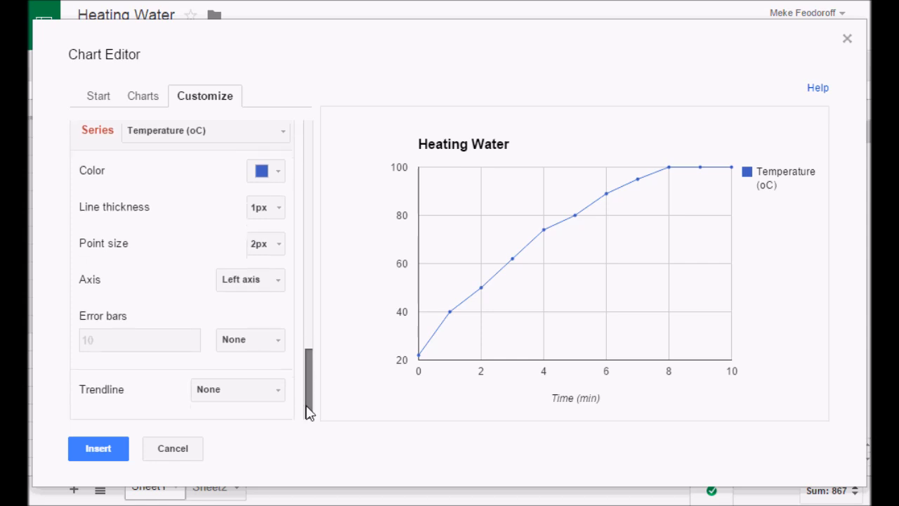
{"action": "left_click", "coordinate": [98, 449]}
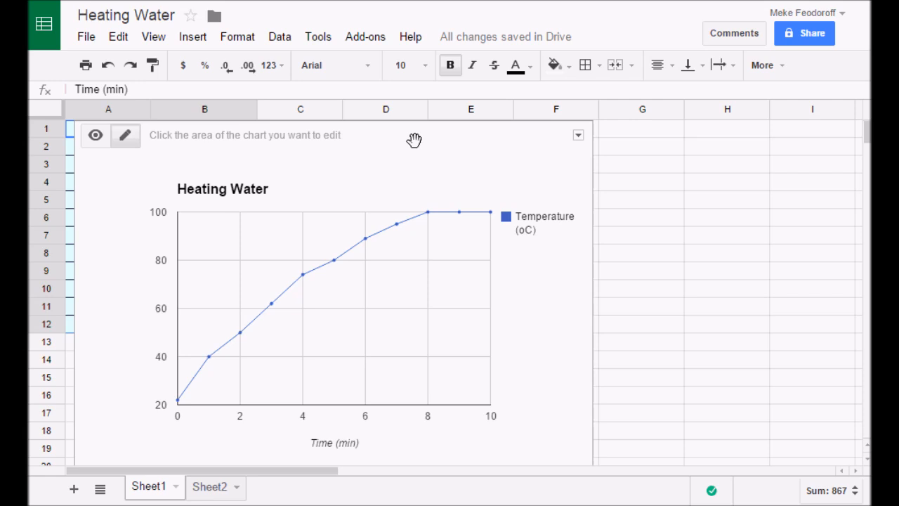
{"action": "left_click_drag", "start_coordinate": [405, 136], "coordinate": [612, 115]}
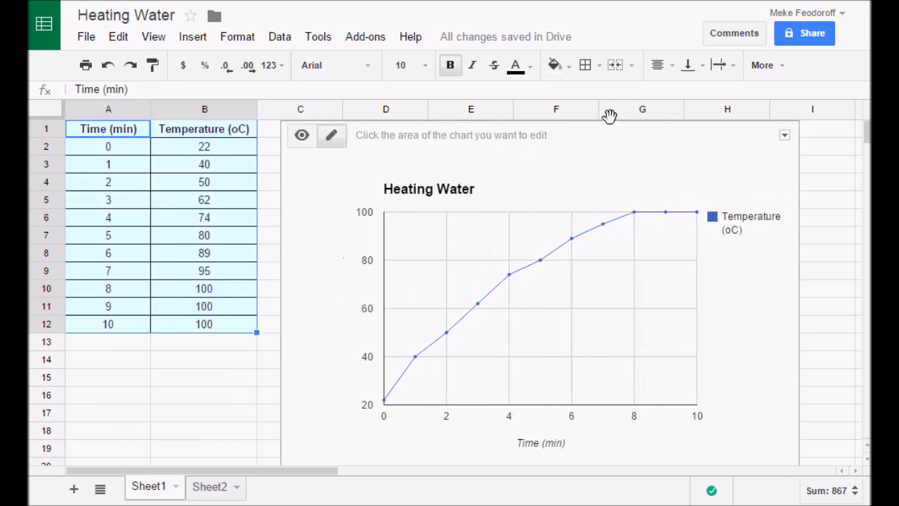